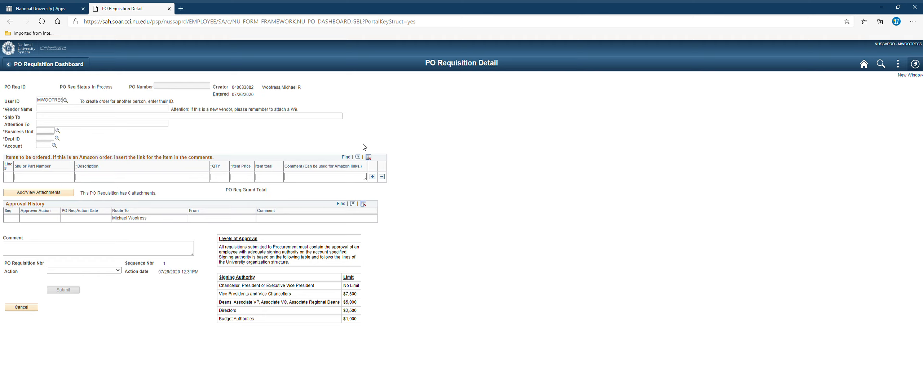
Step: Enter Amazon as the vendor, the ship-to street address, and the requester's name under Attention To
double_click(54, 103)
click(79, 110)
click(81, 128)
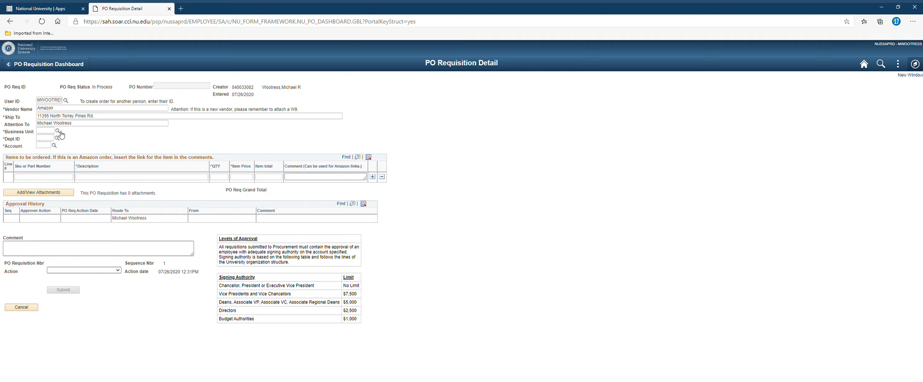
key(Tab)
Step: Pick National University System (NUSYS) as the business unit from the lookup
click(58, 132)
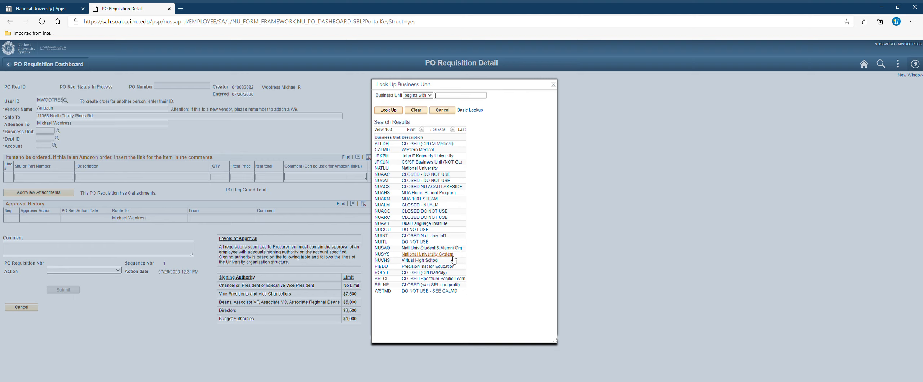
click(427, 254)
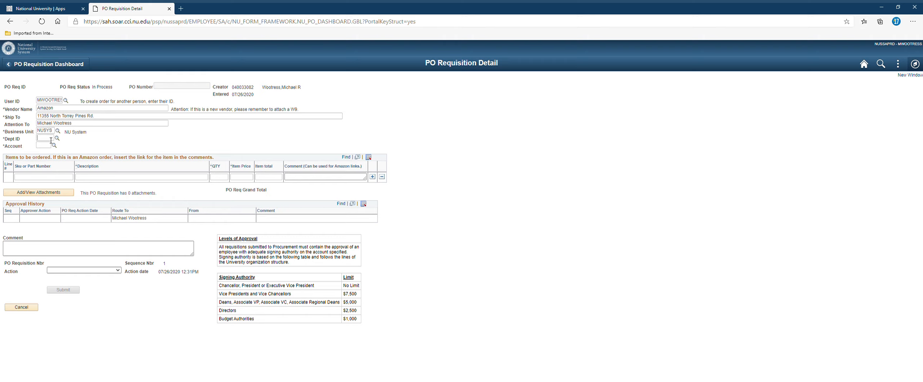
Step: Select department 113401 PURCHASING from the Dept ID lookup list
click(59, 141)
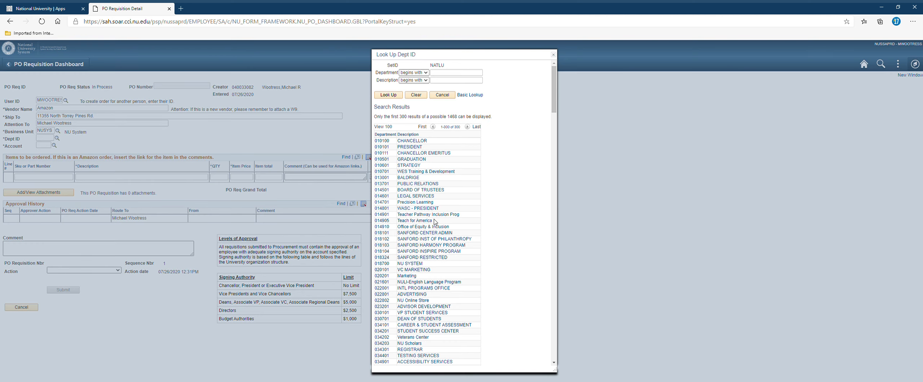
scroll(435, 222, down, 4)
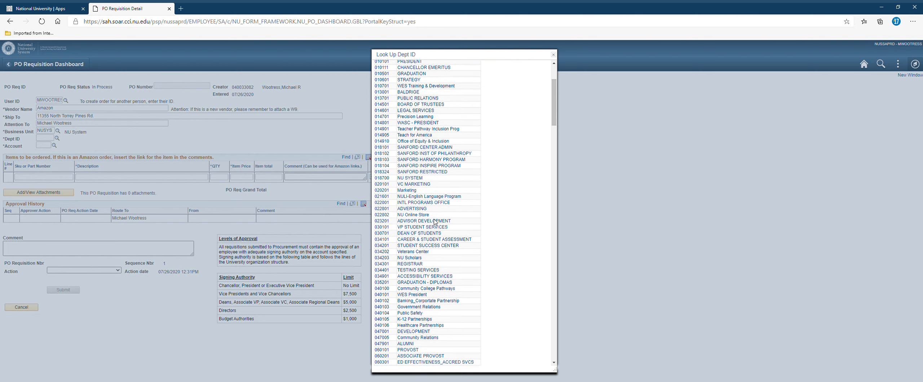
scroll(437, 221, down, 1)
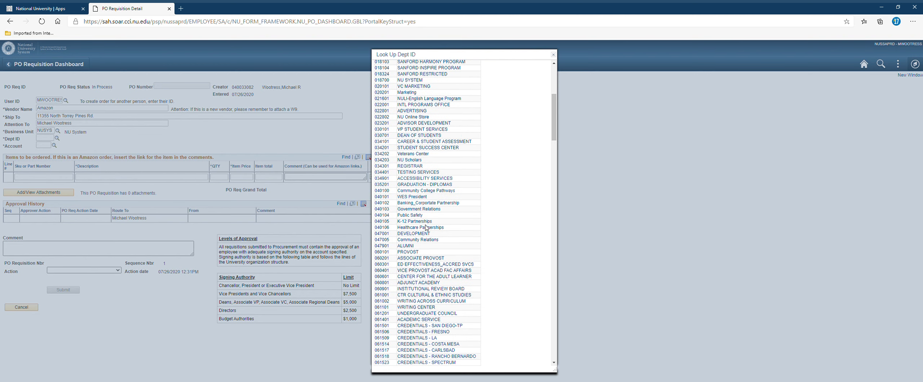
scroll(426, 227, down, 7)
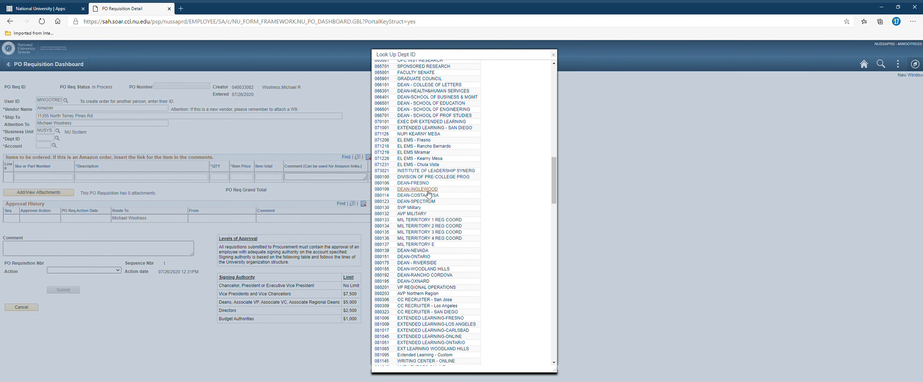
scroll(421, 247, down, 10)
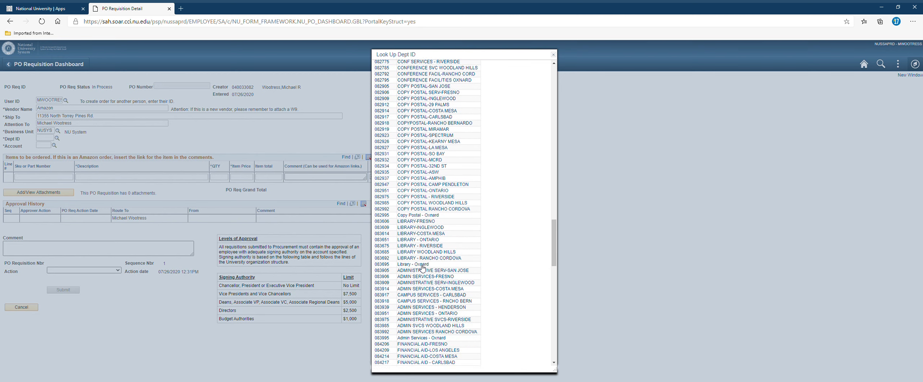
scroll(421, 271, down, 10)
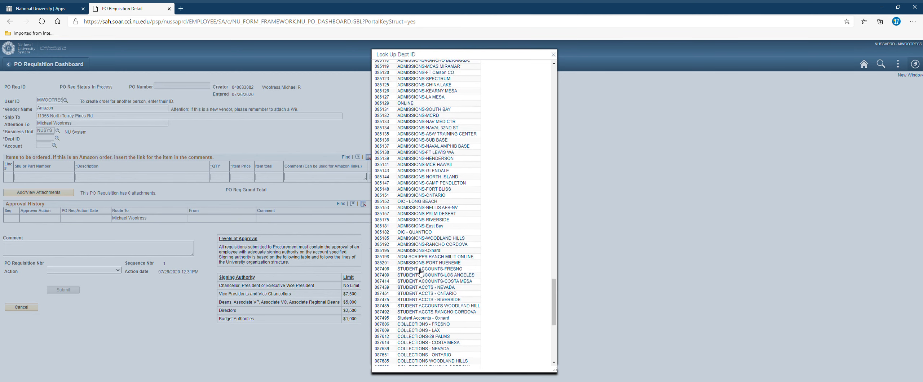
scroll(420, 272, down, 3)
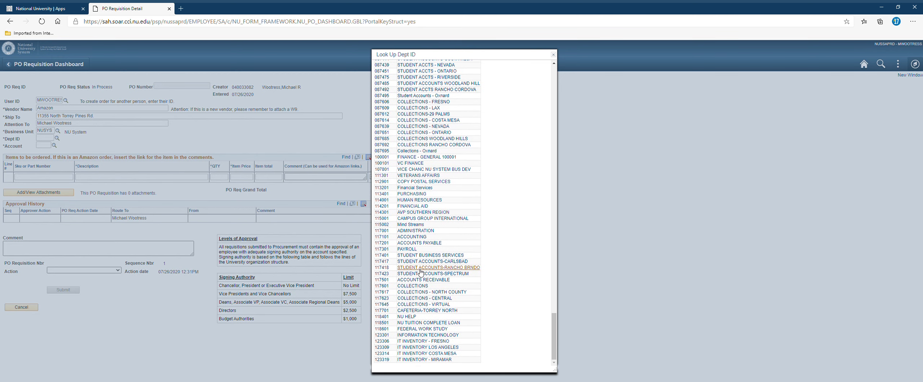
click(415, 195)
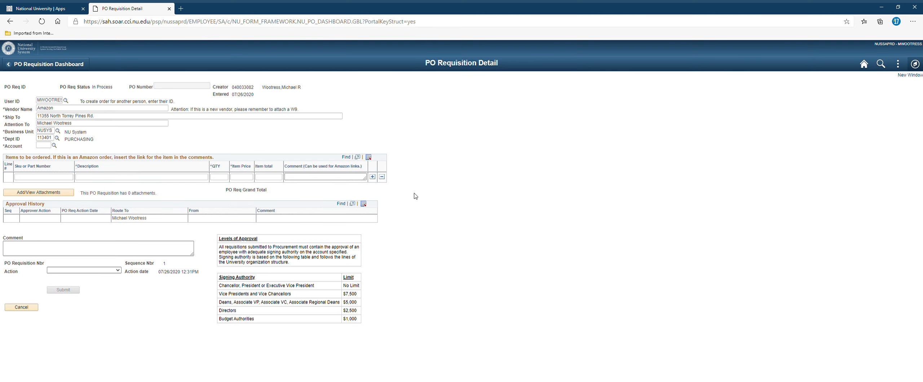
Step: Select account 6532 BOOKS & SUBSCRIPTIONS (PRINT) from the account lookup
click(54, 146)
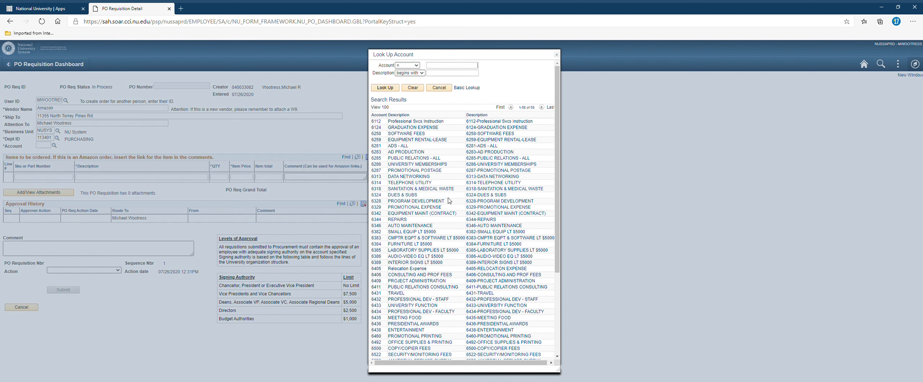
scroll(449, 201, down, 3)
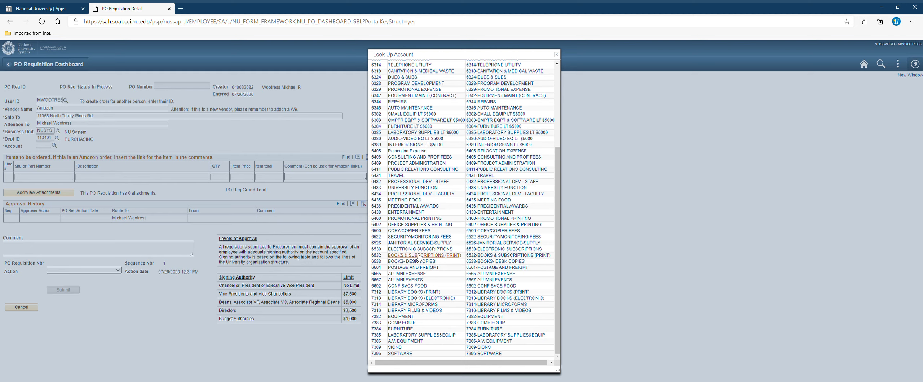
click(418, 256)
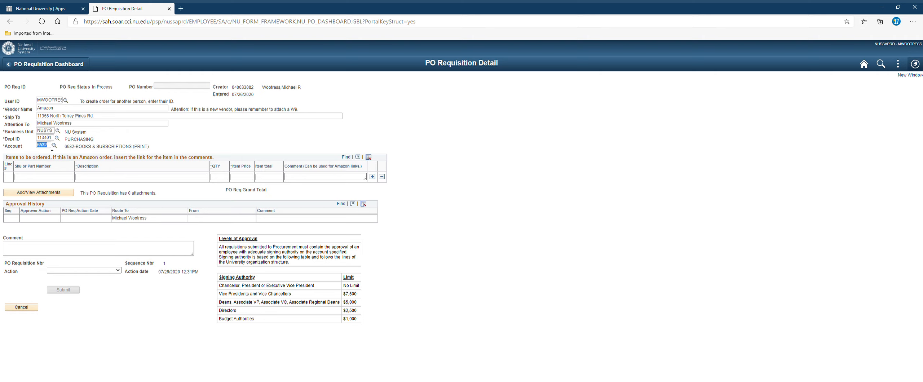
key(BackSpace)
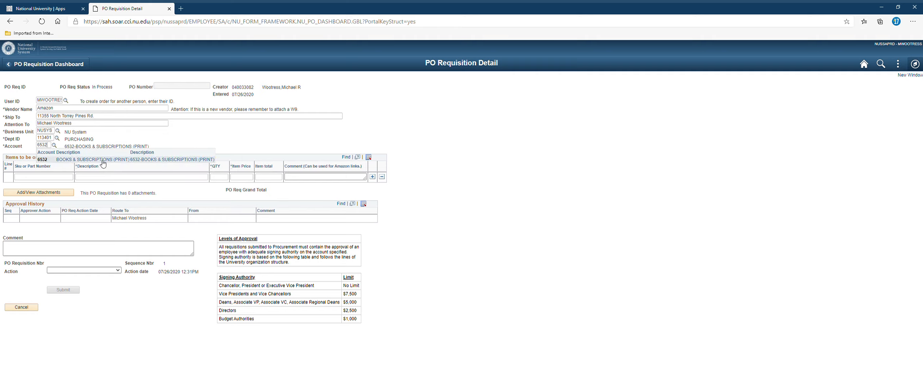
click(103, 162)
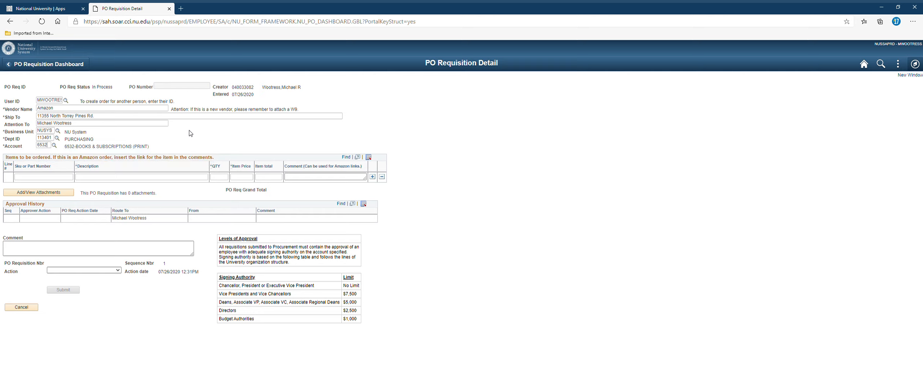
click(116, 179)
click(108, 178)
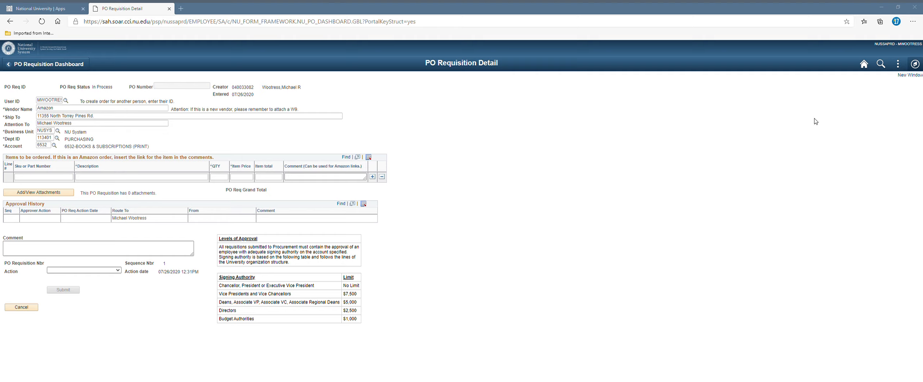
click(187, 178)
text(Publication Manual of the American Psychological Association: 7th Edition, 2020 Copyright)
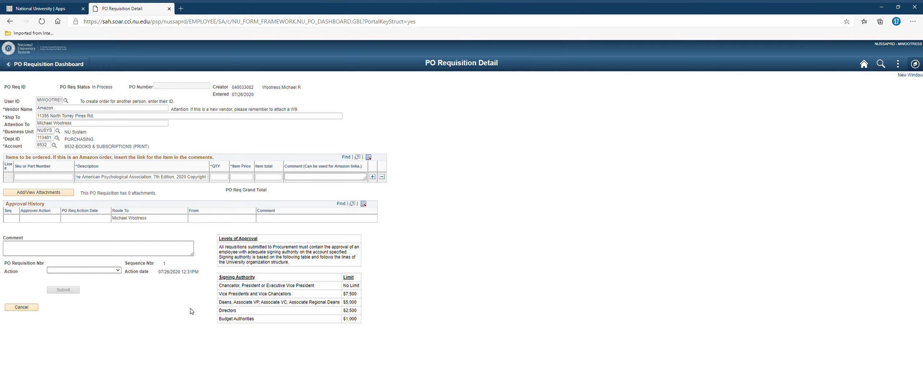
key(alt+Tab)
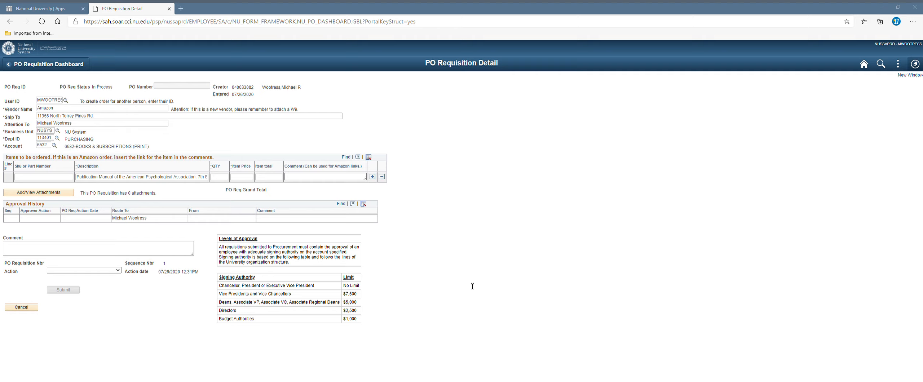
click(38, 177)
key(ctrl+v)
Step: Set line 1 to item price 22.00 and quantity 5, totalling 110.00
click(248, 179)
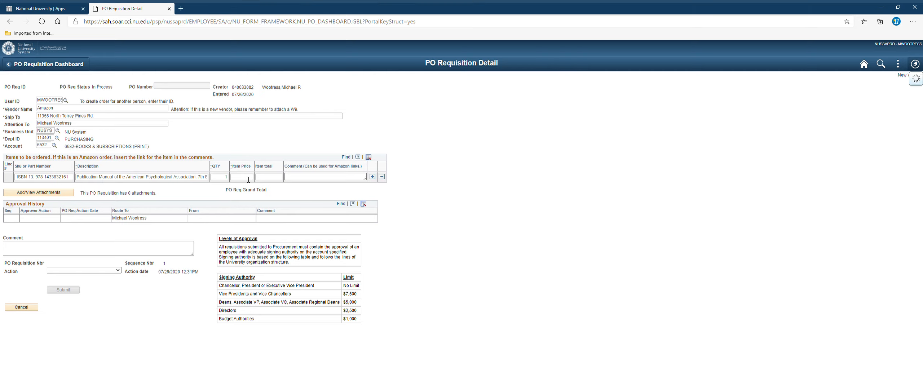
click(290, 161)
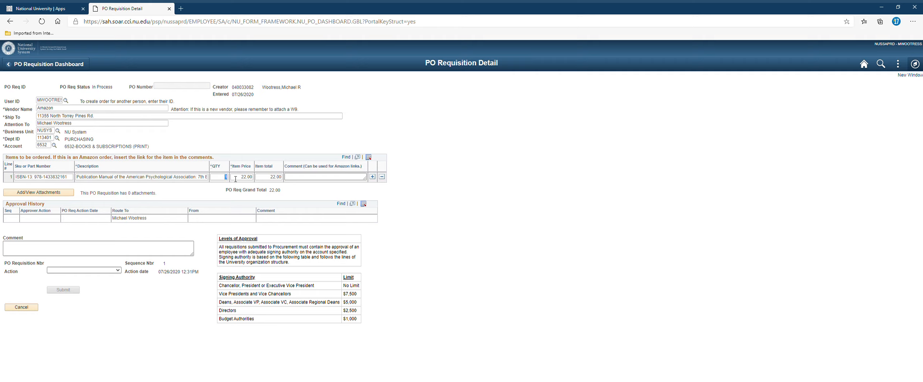
key(Return)
double_click(245, 180)
key(Return)
Step: Paste the Amazon product link into line 1's Comment field
click(333, 180)
click(323, 179)
key(alt+Tab)
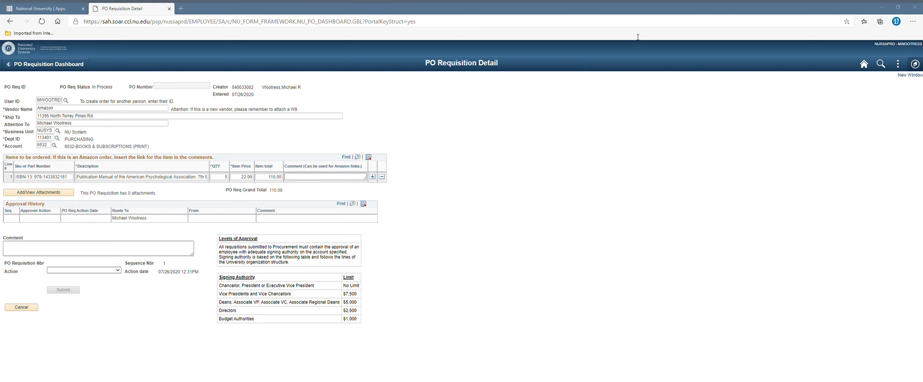
key(alt+Tab)
key(ctrl+v)
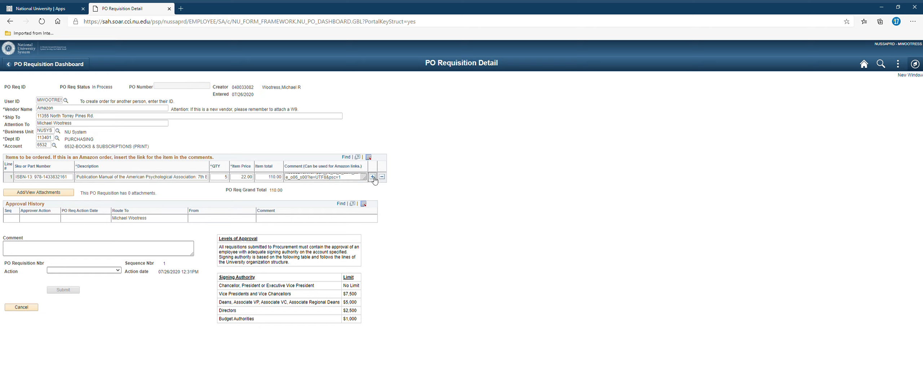
Step: Add item lines 2, 3 and 4 below the first line
click(373, 177)
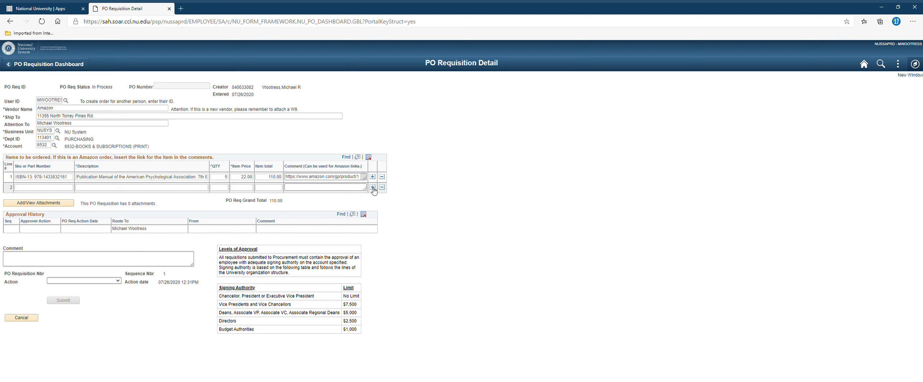
click(372, 187)
click(372, 197)
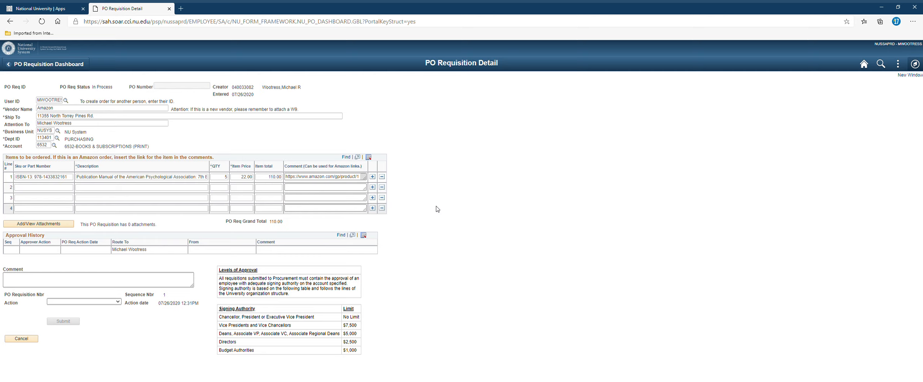
click(100, 305)
Step: Choose Reassign - P as the action and route it to the creator's own user ID
click(91, 353)
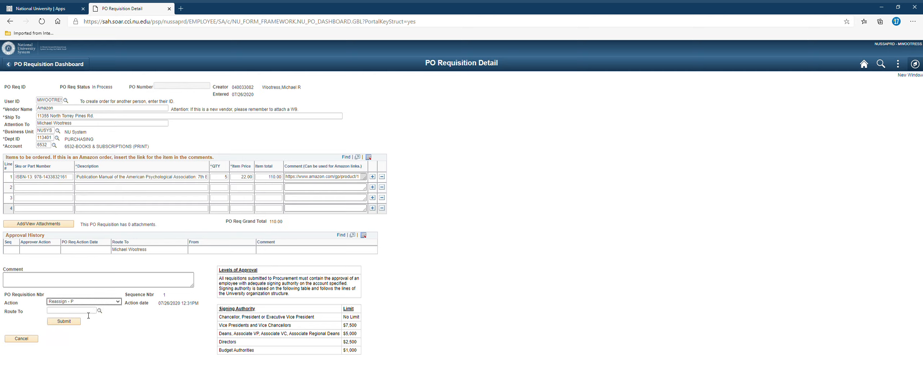
click(88, 312)
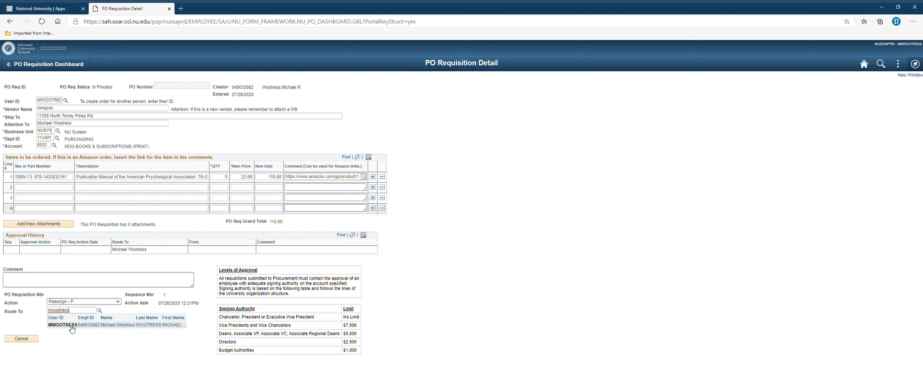
click(72, 326)
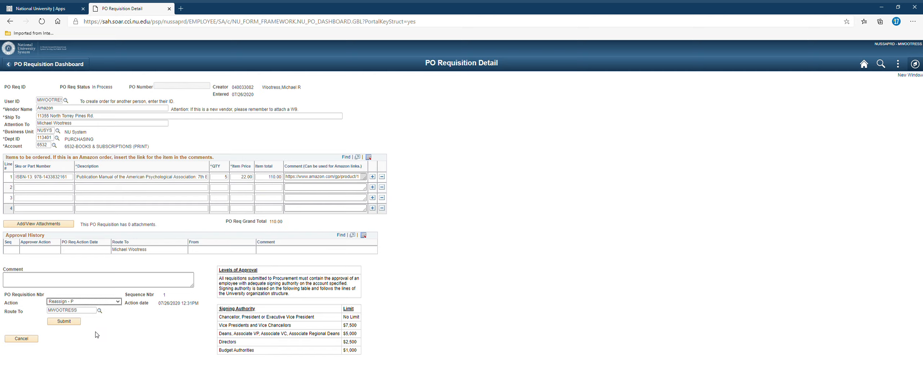
click(124, 333)
Step: Open Add/View Attachments, save back to the requisition, and dismiss the required-fields warning
click(67, 223)
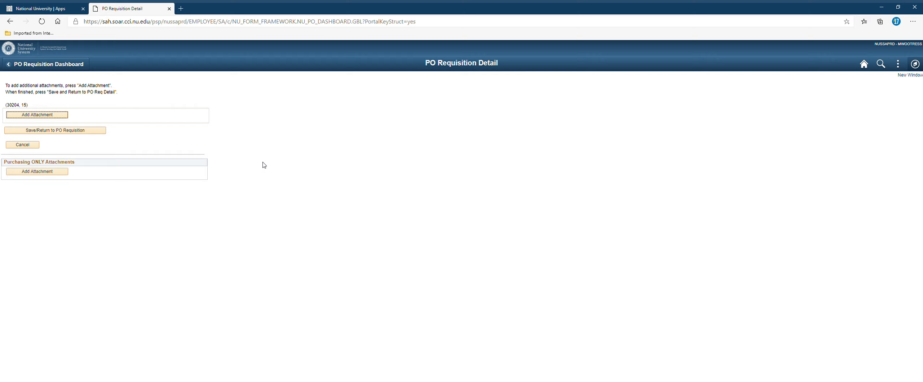
click(71, 131)
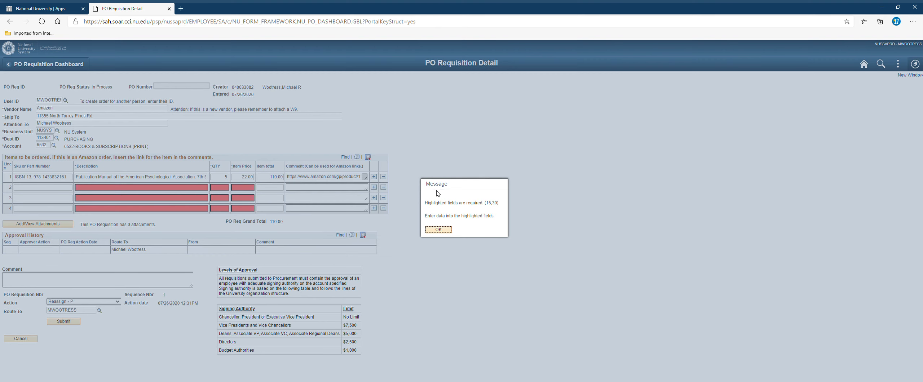
click(447, 232)
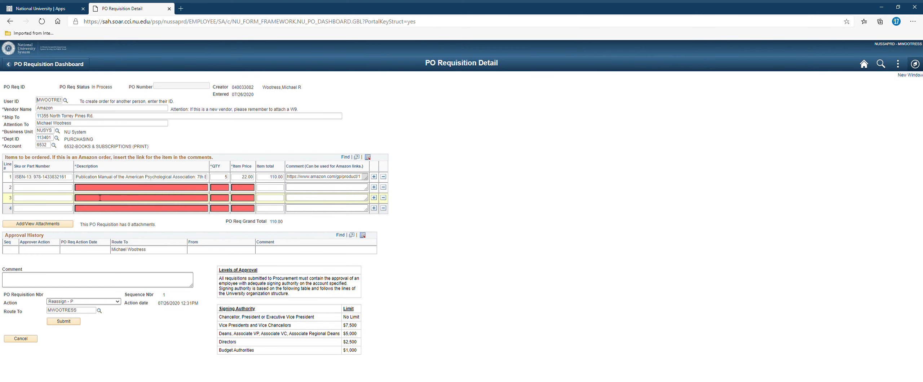